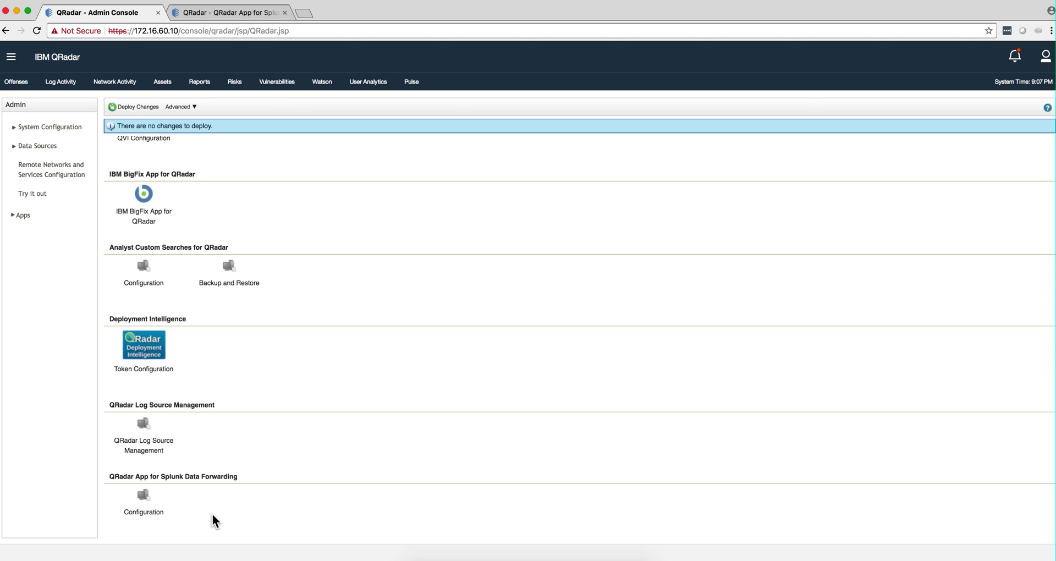
Check the Splunk forwarding app's token configuration, then scroll back to the top of the Admin page
{"action": "left_click", "coordinate": [156, 509]}
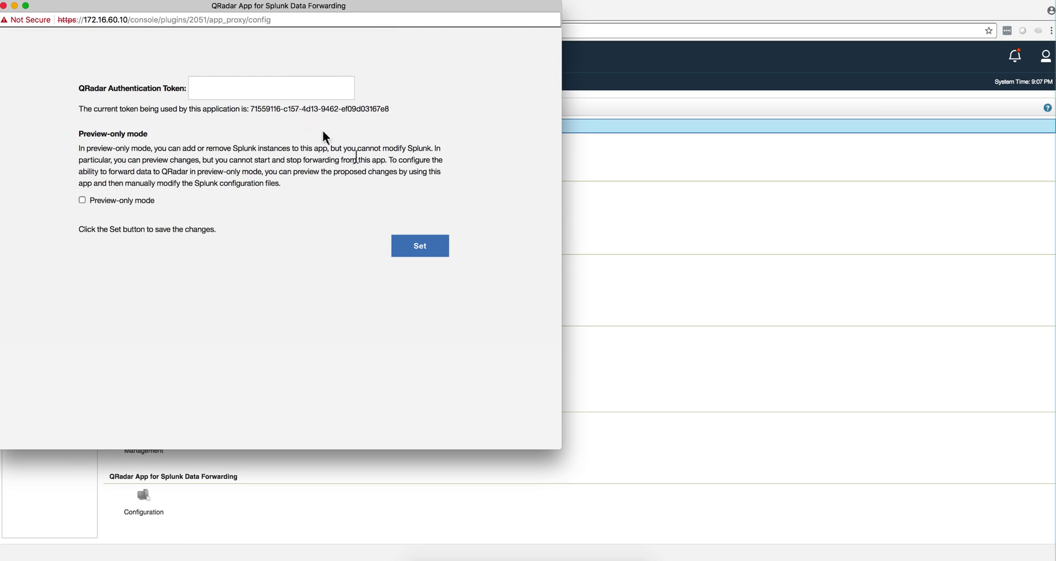
{"action": "left_click", "coordinate": [3, 6]}
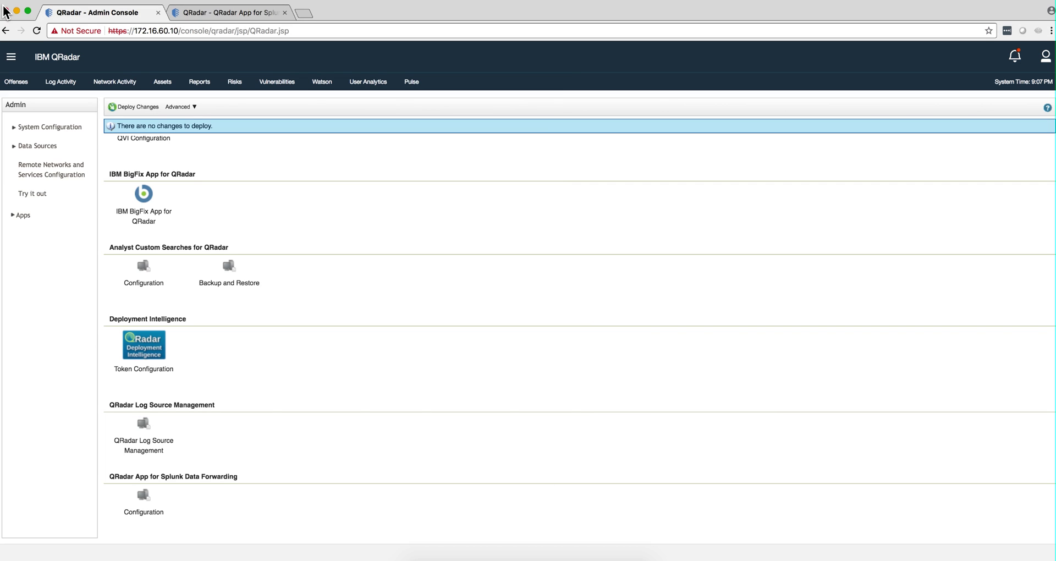
{"action": "scroll", "coordinate": [275, 186], "scroll_direction": "up", "scroll_amount": 10}
{"action": "scroll", "coordinate": [275, 185], "scroll_direction": "up", "scroll_amount": 15}
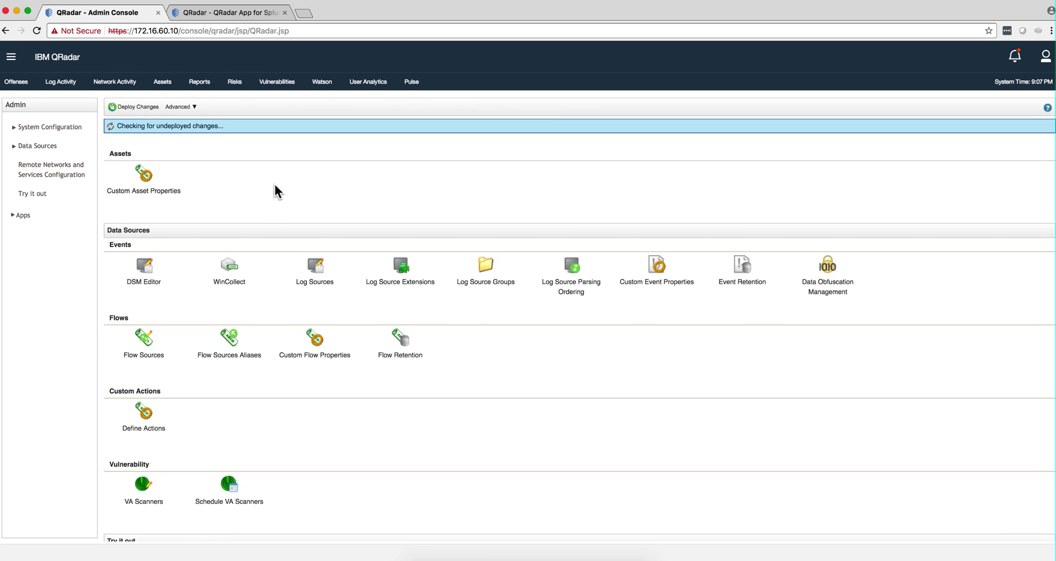
{"action": "scroll", "coordinate": [301, 198], "scroll_direction": "up", "scroll_amount": 5}
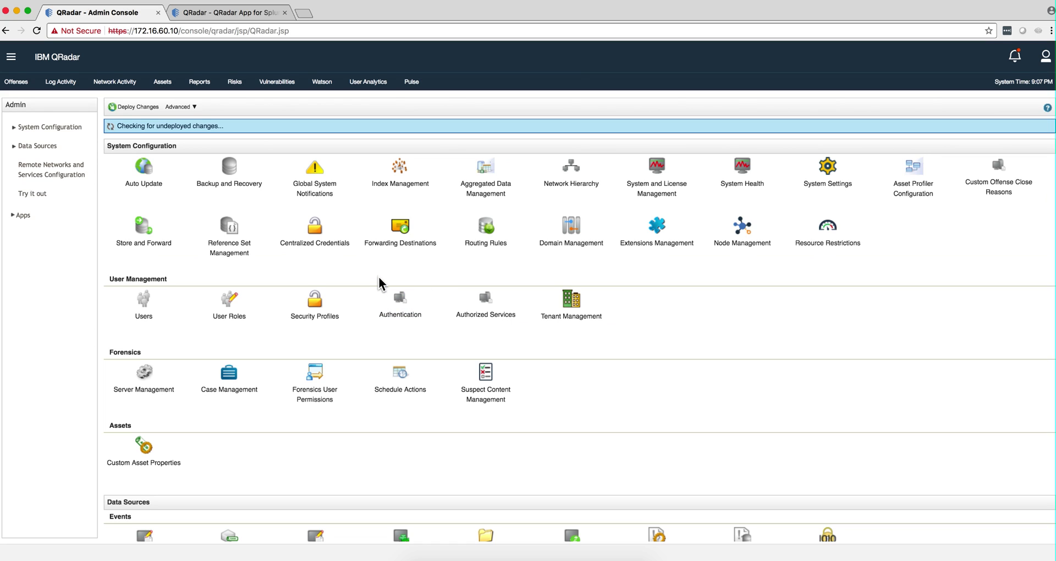
Copy the UBA service's authentication token from Manage Authorized Services, then close that window
{"action": "left_click", "coordinate": [483, 318]}
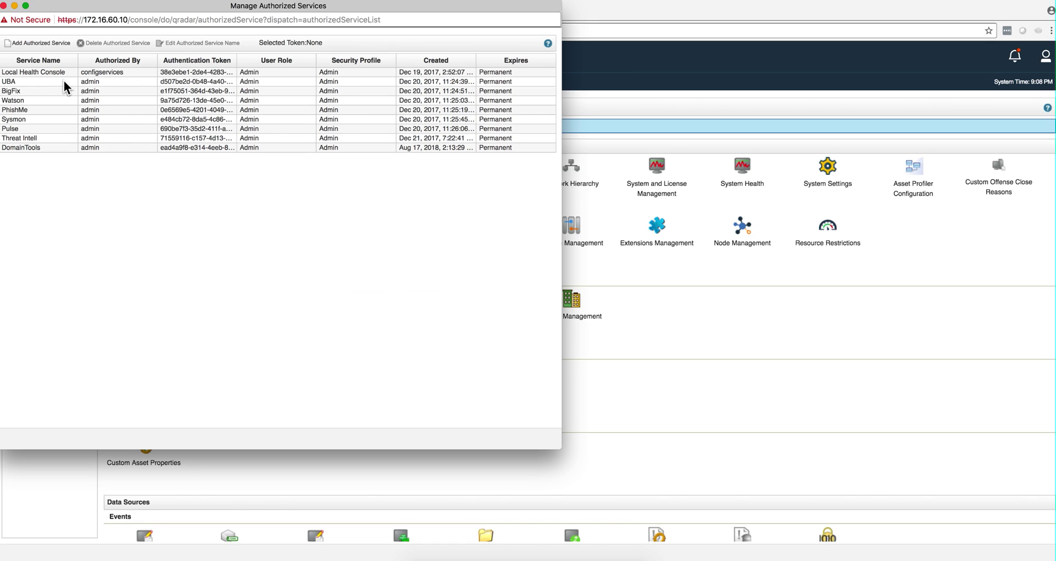
{"action": "left_click", "coordinate": [64, 81]}
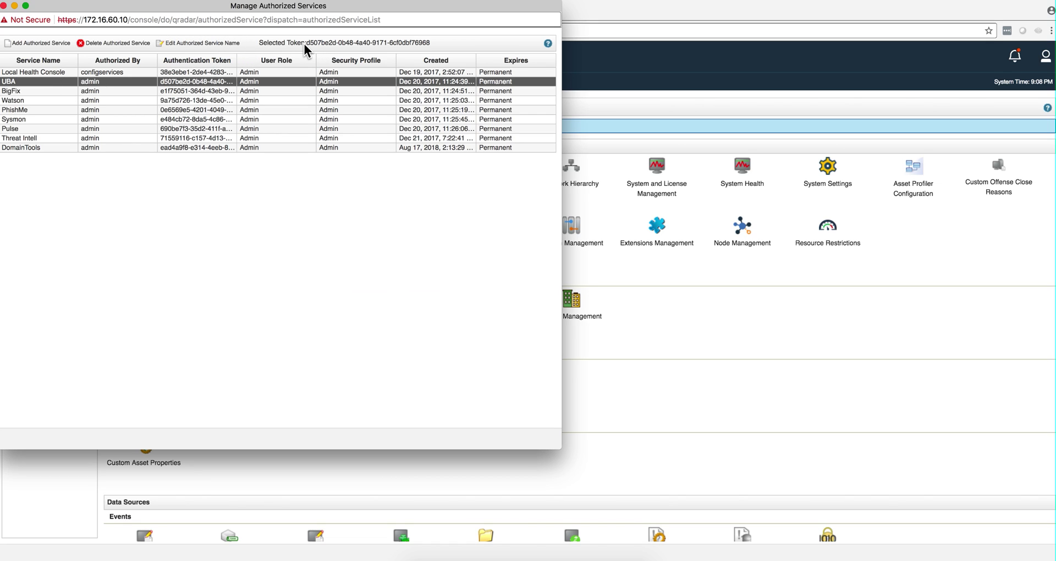
{"action": "left_click_drag", "start_coordinate": [309, 41], "coordinate": [424, 45]}
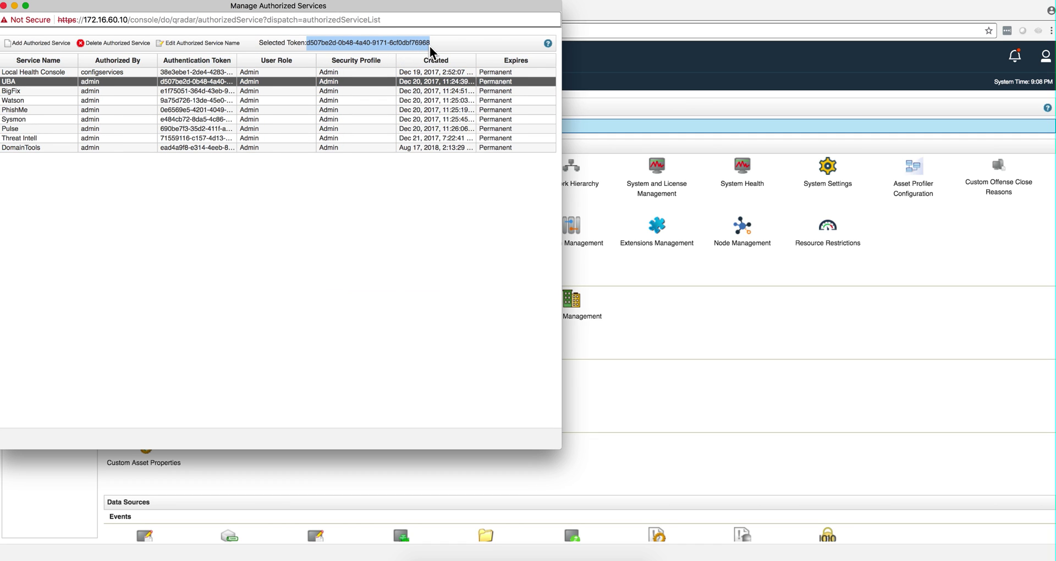
{"action": "left_click", "coordinate": [98, 3]}
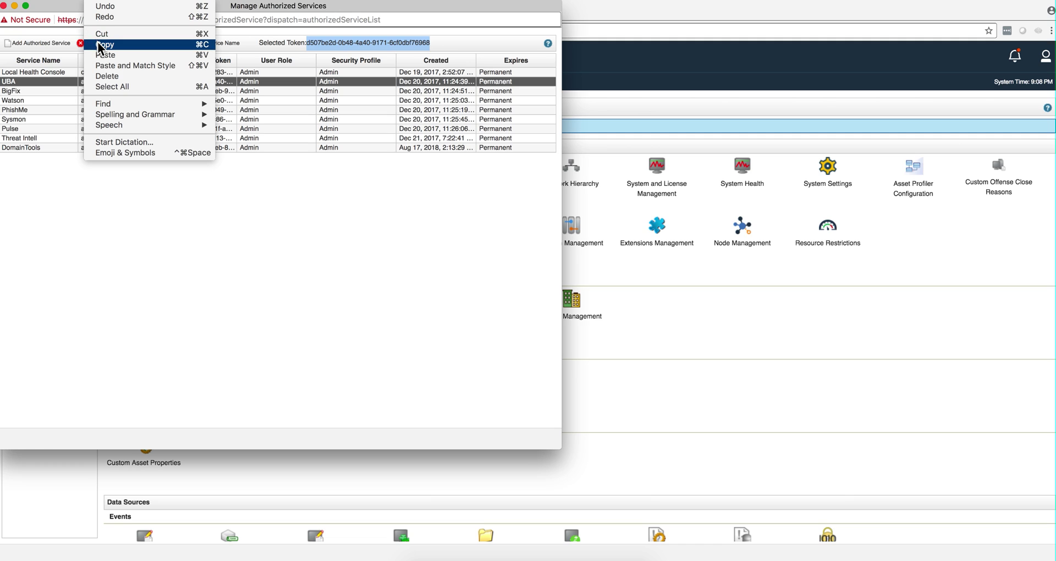
{"action": "left_click", "coordinate": [98, 42]}
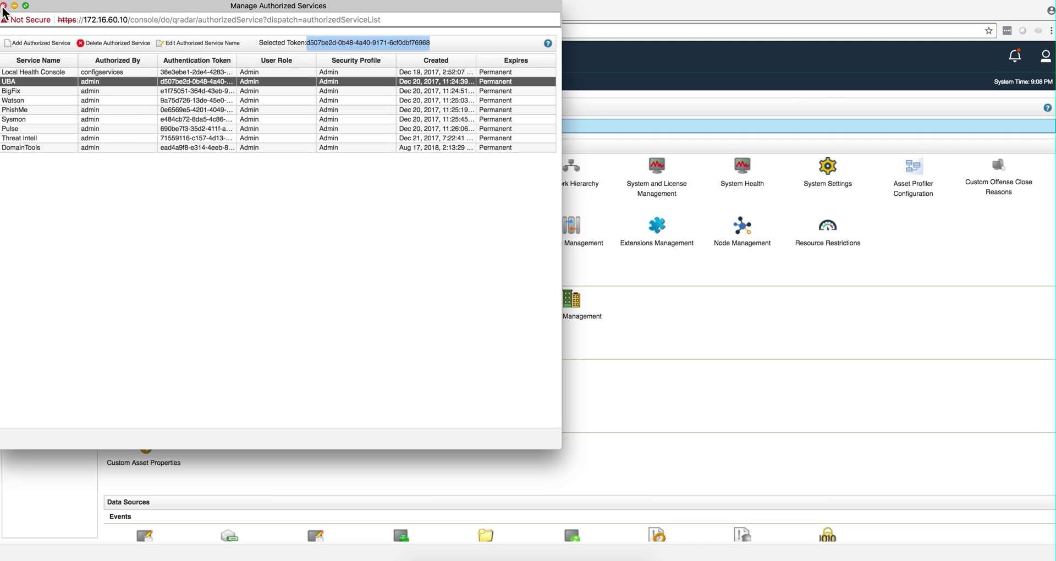
{"action": "left_click", "coordinate": [4, 6]}
{"action": "scroll", "coordinate": [116, 418], "scroll_direction": "down", "scroll_amount": 20}
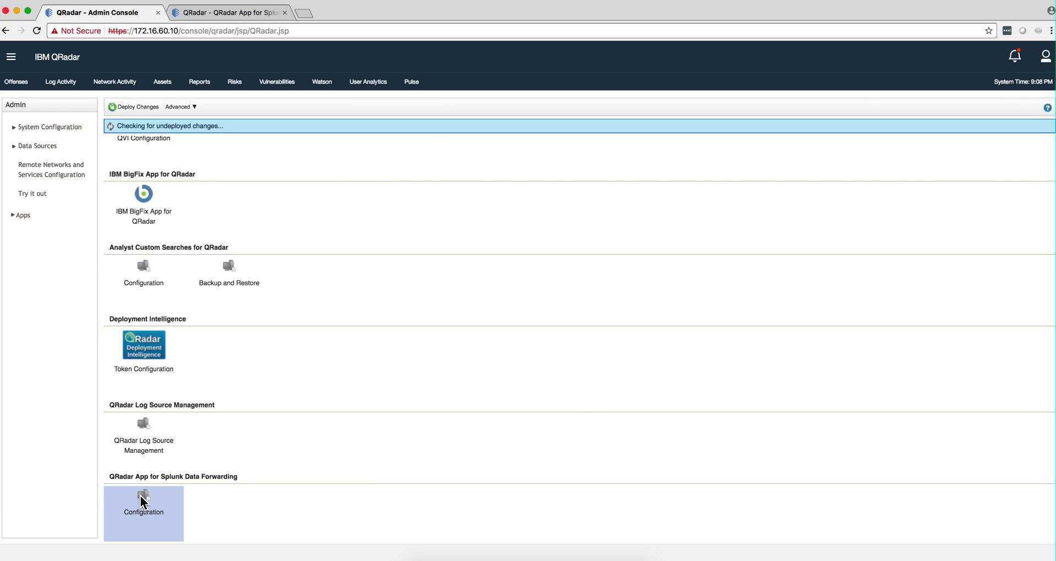
{"action": "left_click", "coordinate": [142, 498]}
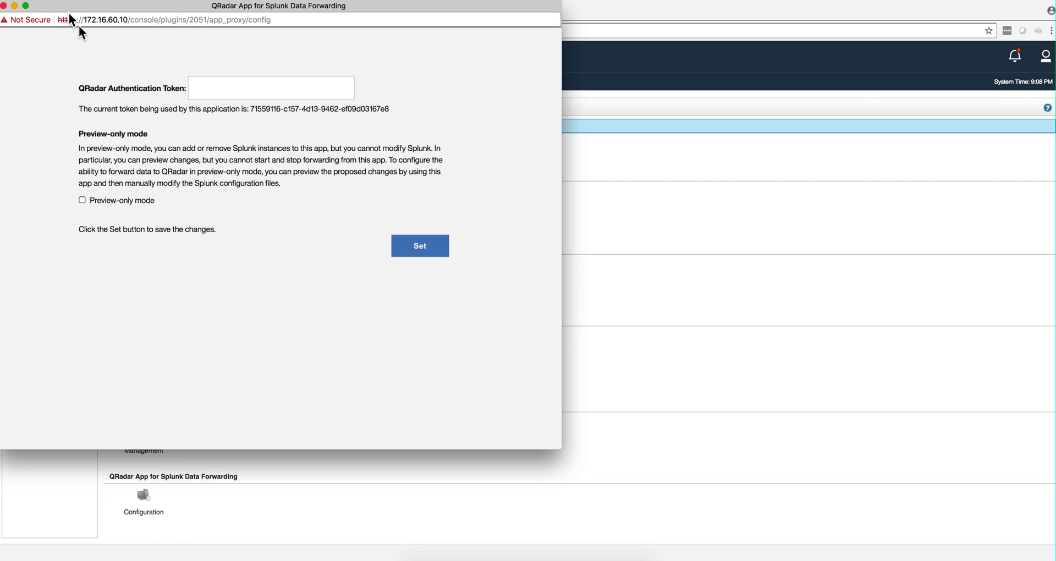
{"action": "left_click", "coordinate": [4, 7]}
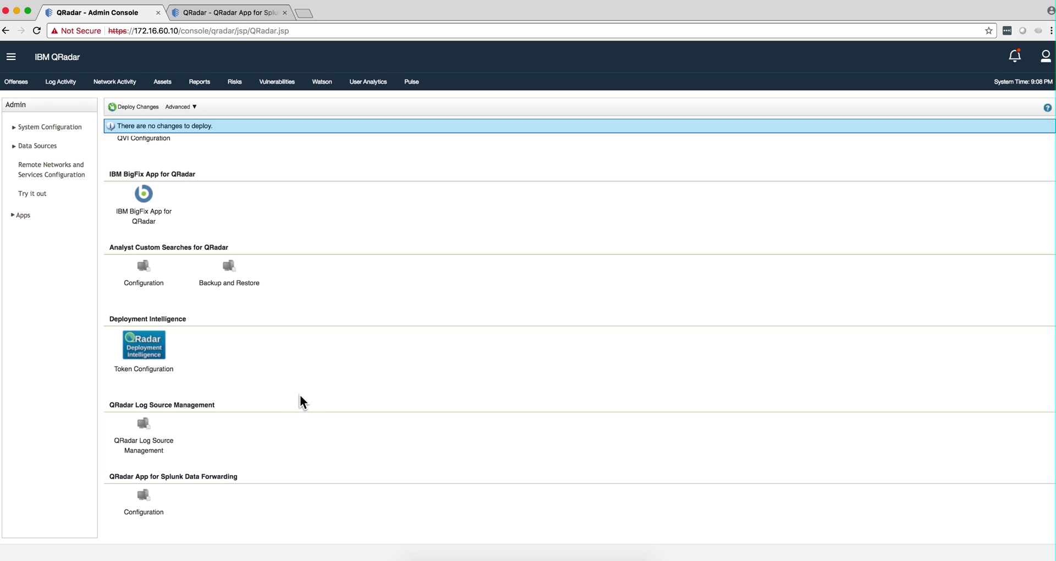
In Forwarding from Splunk, add instance 172.16.60.131 with username admin and its password
{"action": "left_click", "coordinate": [12, 58]}
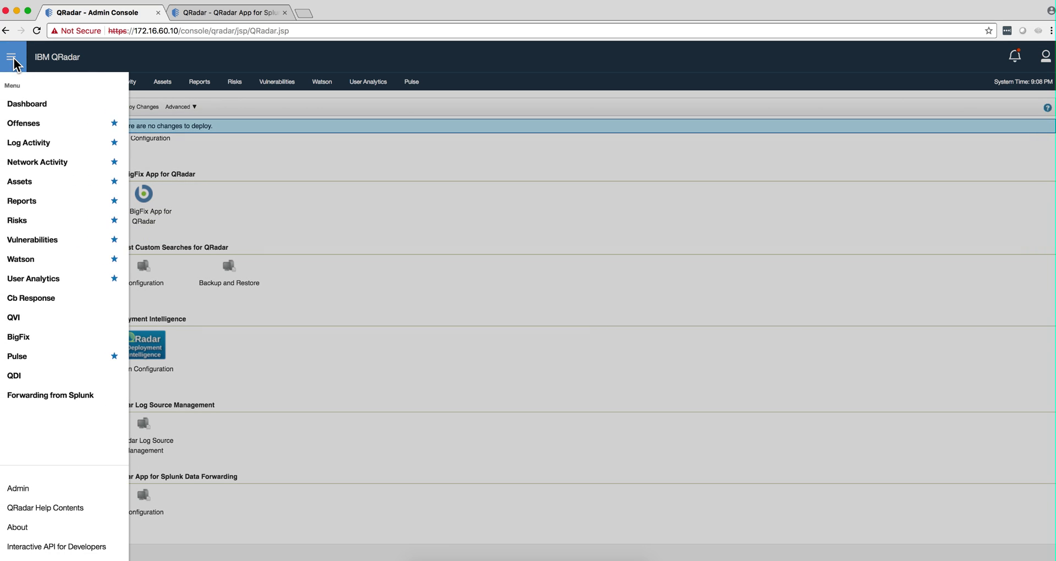
{"action": "left_click", "coordinate": [38, 397]}
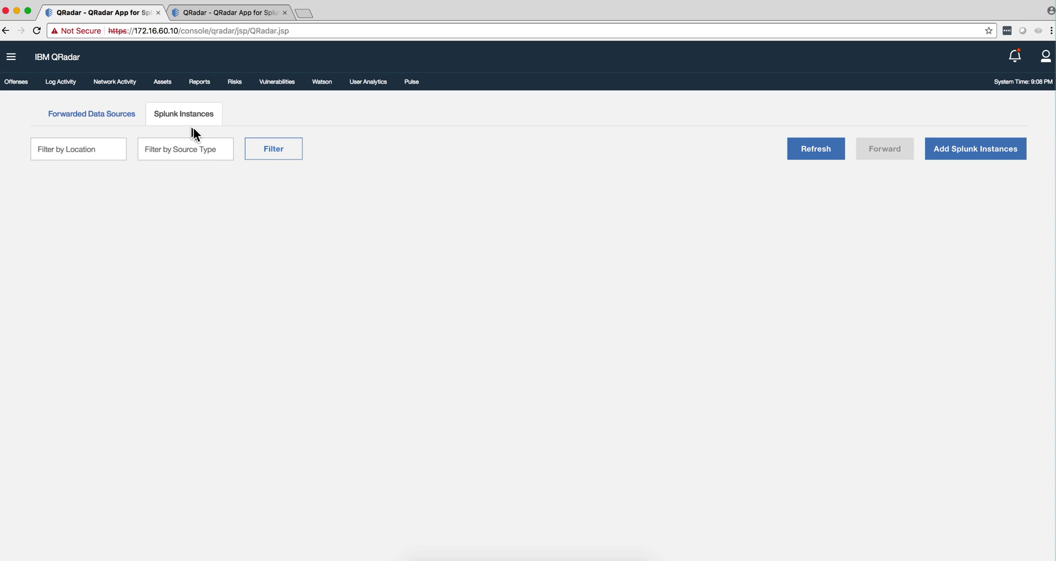
{"action": "left_click", "coordinate": [984, 154]}
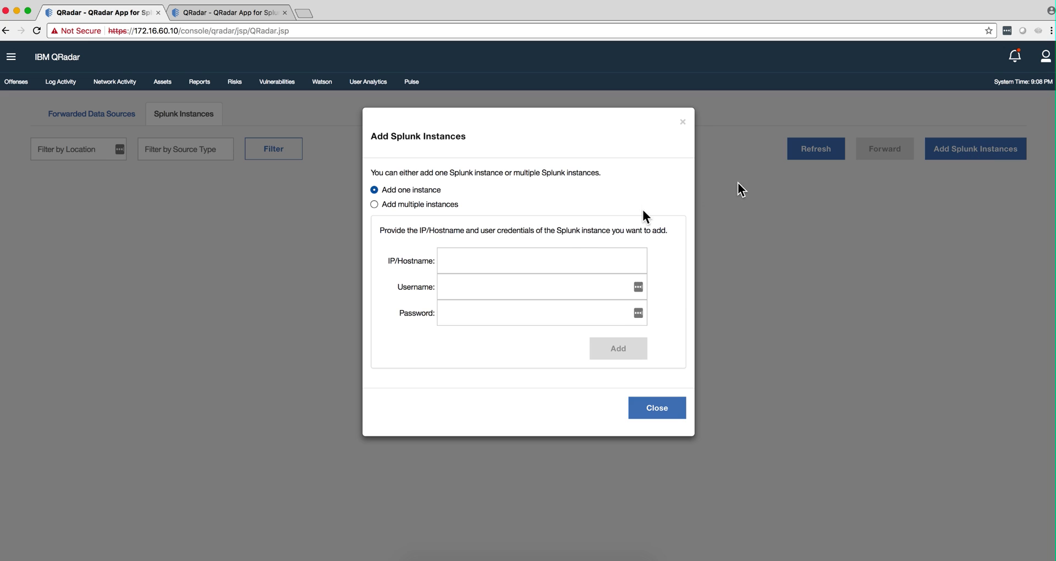
{"action": "left_click", "coordinate": [480, 256]}
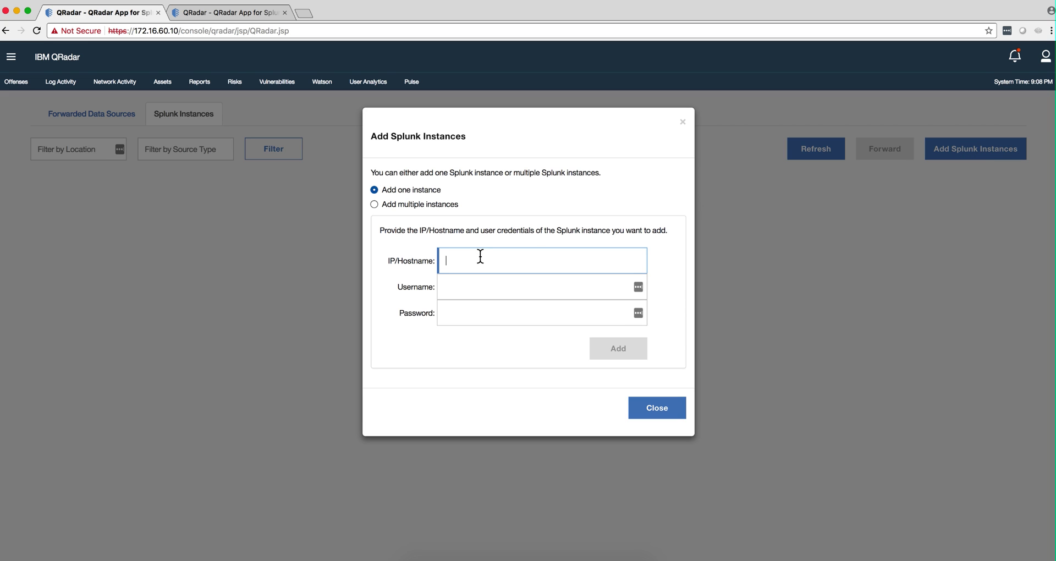
{"action": "type", "text": "172.16.60.131"}
{"action": "left_click", "coordinate": [468, 280]}
{"action": "type", "text": "admin"}
{"action": "left_click", "coordinate": [458, 315]}
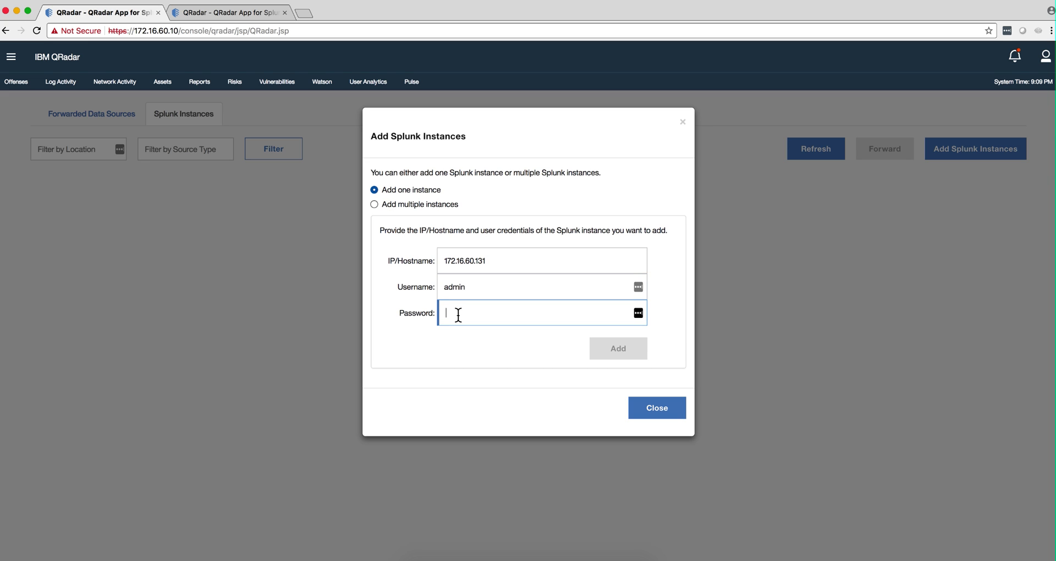
{"action": "type", "text": "************"}
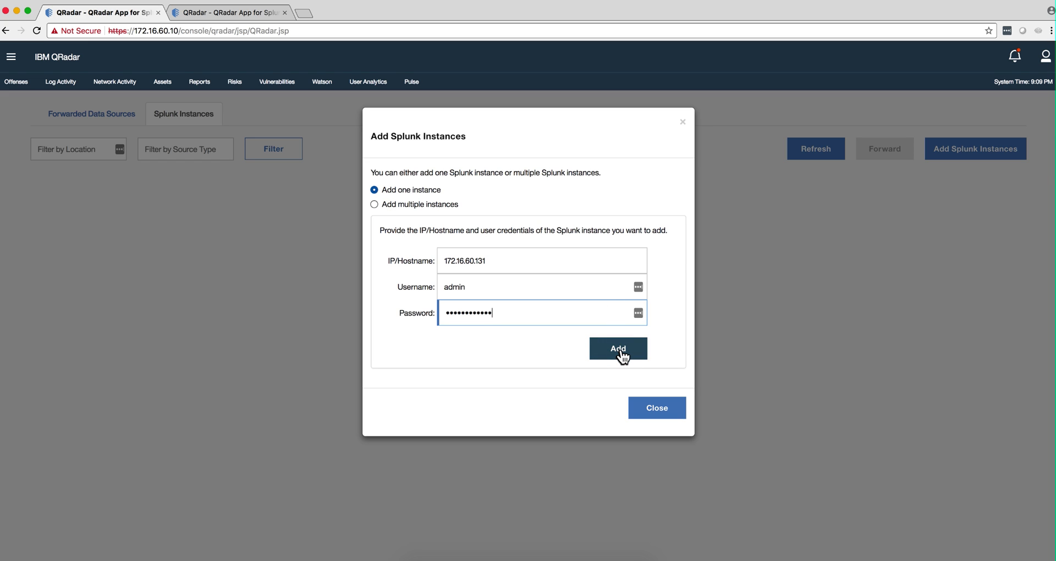
{"action": "left_click", "coordinate": [621, 351]}
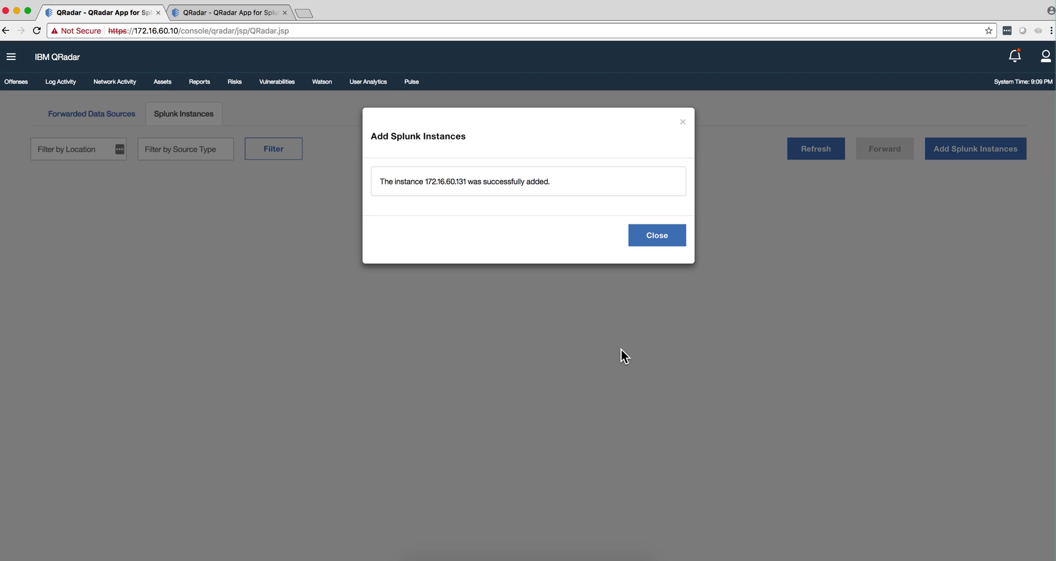
{"action": "left_click", "coordinate": [660, 236]}
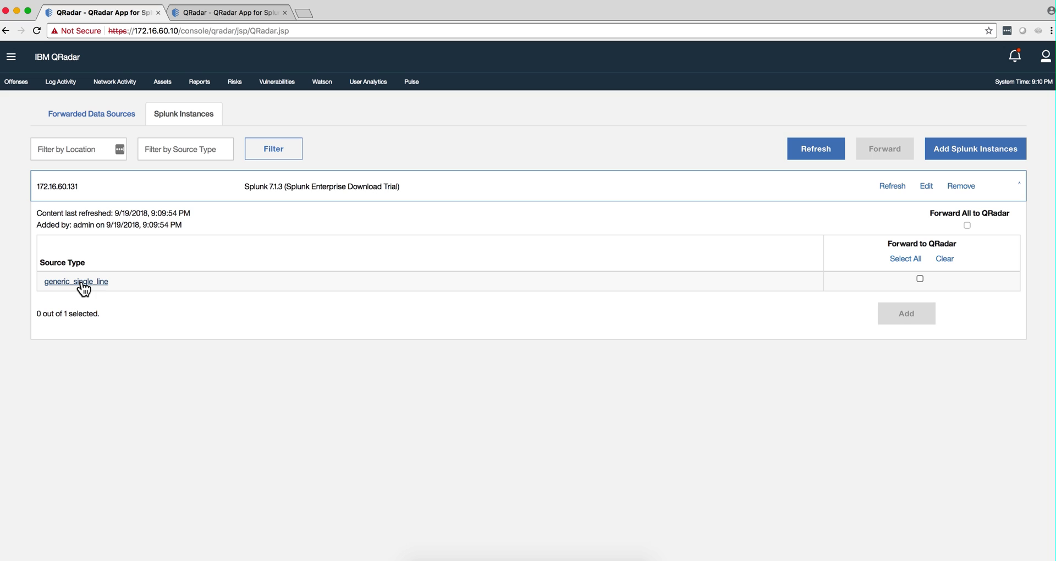
Under generic_single_line, tick Forward to QRadar for Splunk_logs.syslog and add it
{"action": "left_click", "coordinate": [82, 283]}
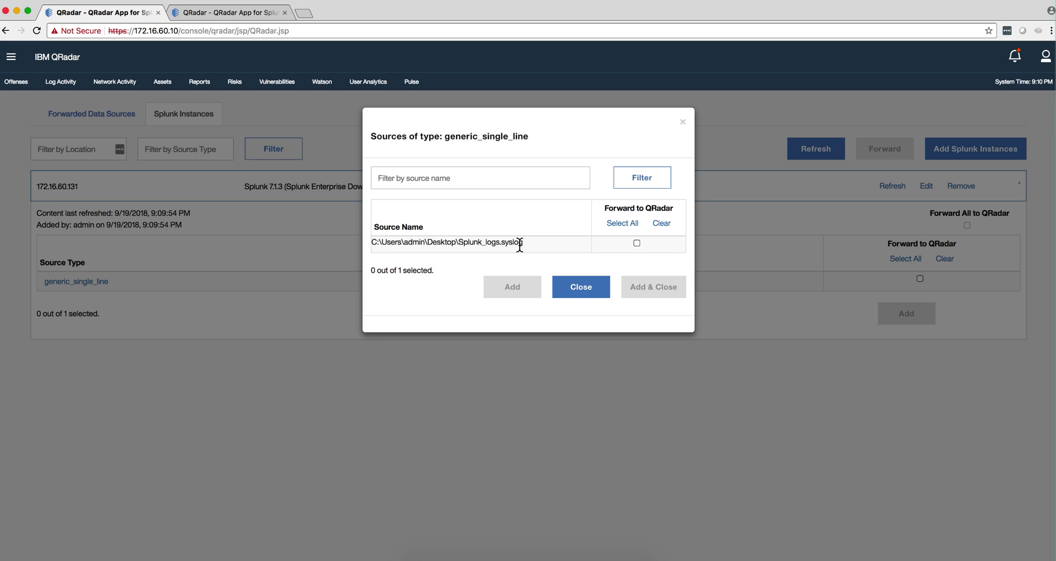
{"action": "left_click", "coordinate": [636, 243]}
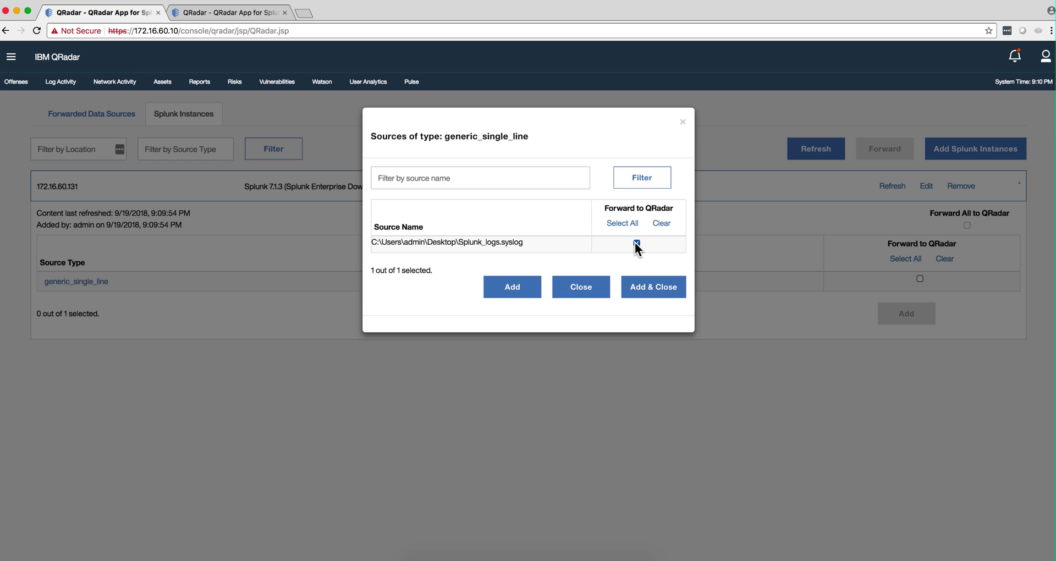
{"action": "left_click", "coordinate": [643, 291]}
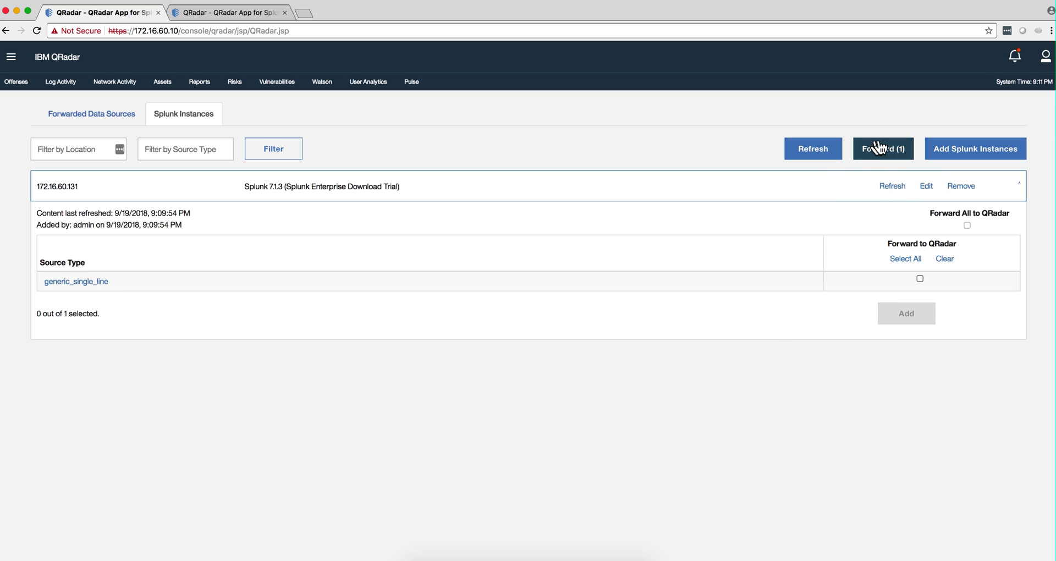
Forward Splunk_logs.syslog to 172.16.60.10 on port 514, accepting the heavy-forwarder prompt and finishing setup
{"action": "left_click", "coordinate": [896, 154]}
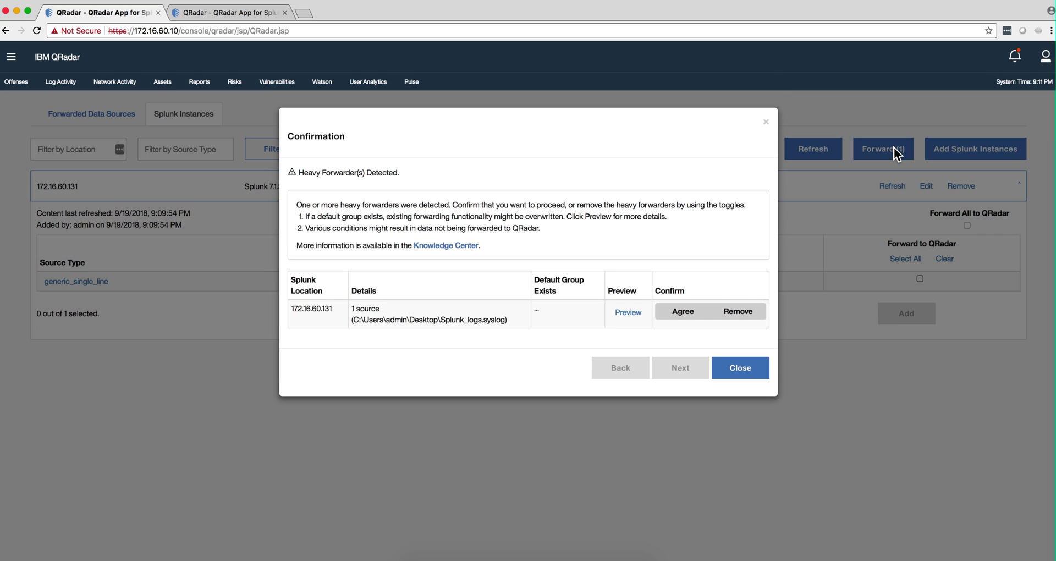
{"action": "left_click", "coordinate": [677, 312]}
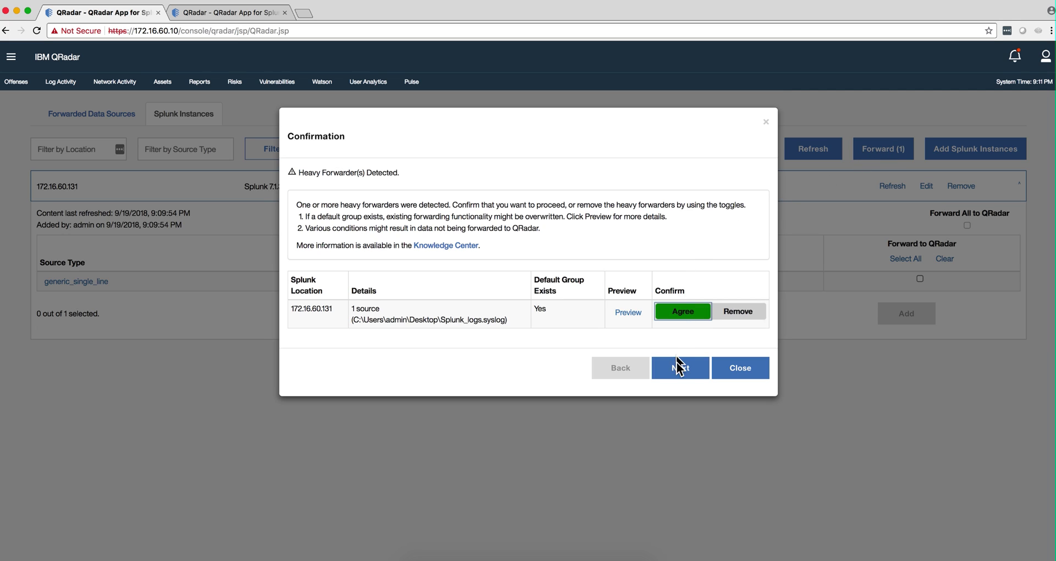
{"action": "left_click", "coordinate": [679, 369]}
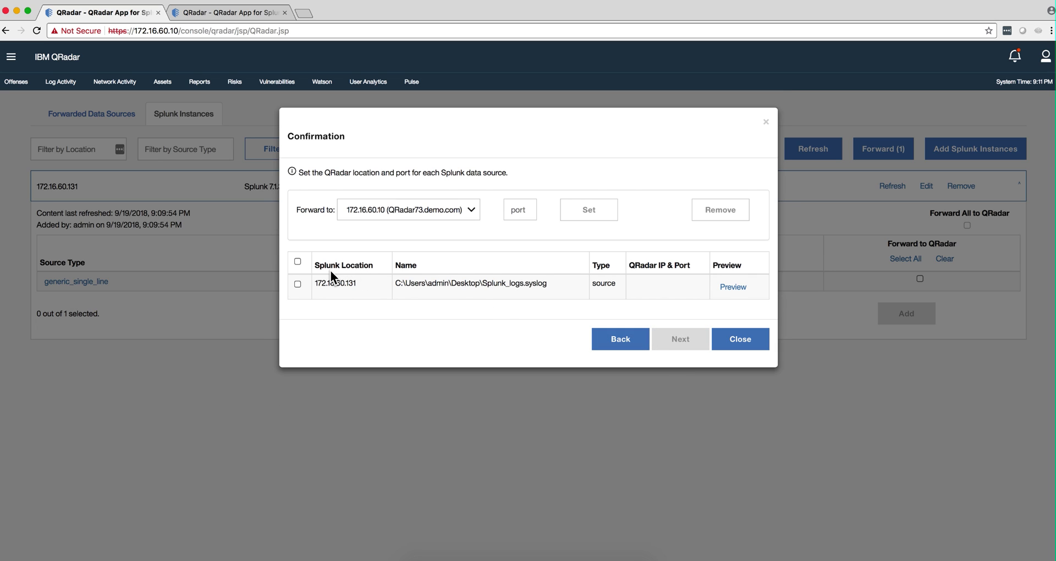
{"action": "left_click", "coordinate": [297, 284]}
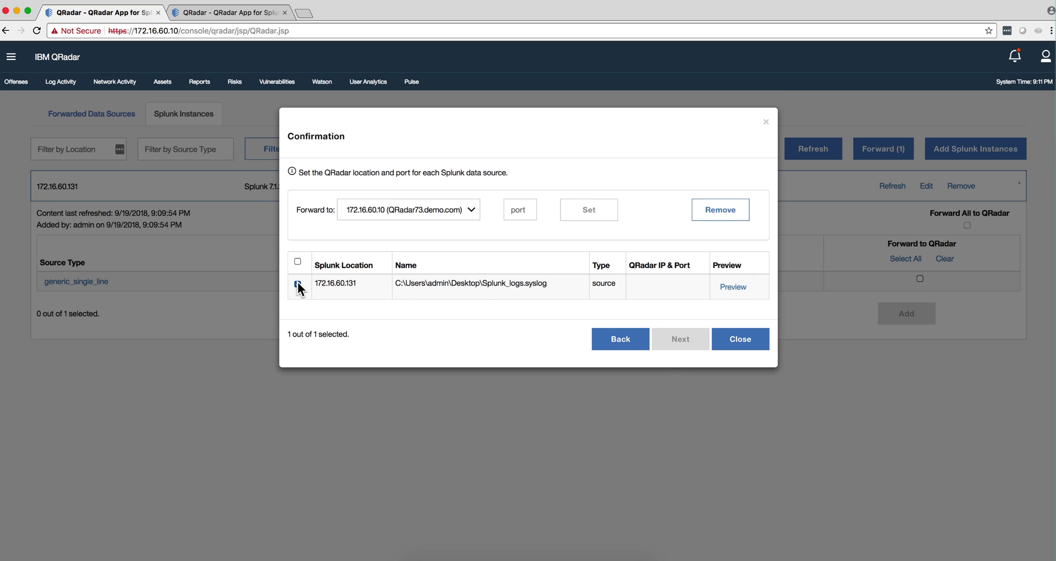
{"action": "left_click", "coordinate": [518, 211]}
{"action": "type", "text": "514"}
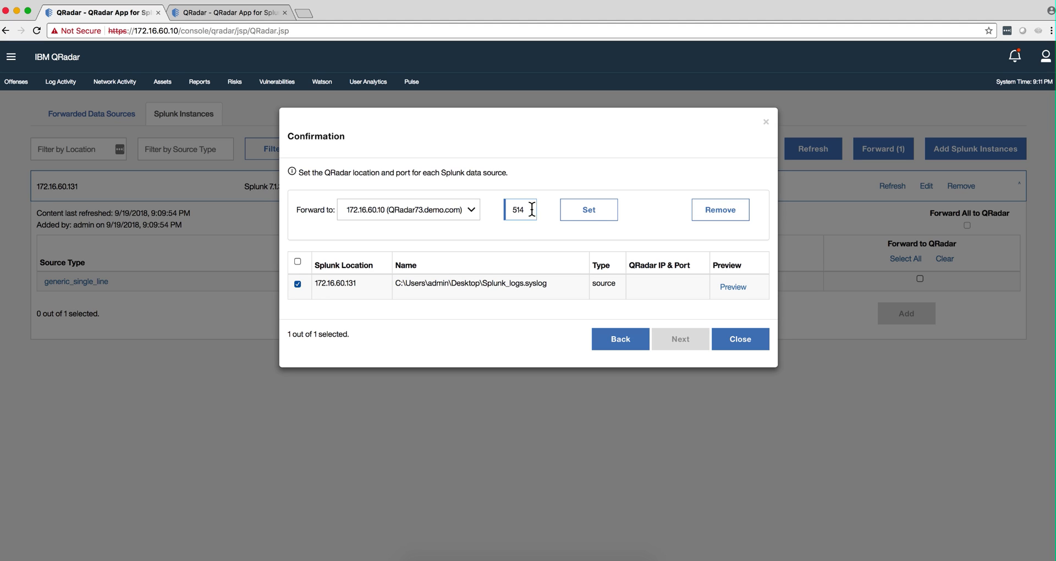
{"action": "left_click", "coordinate": [594, 215]}
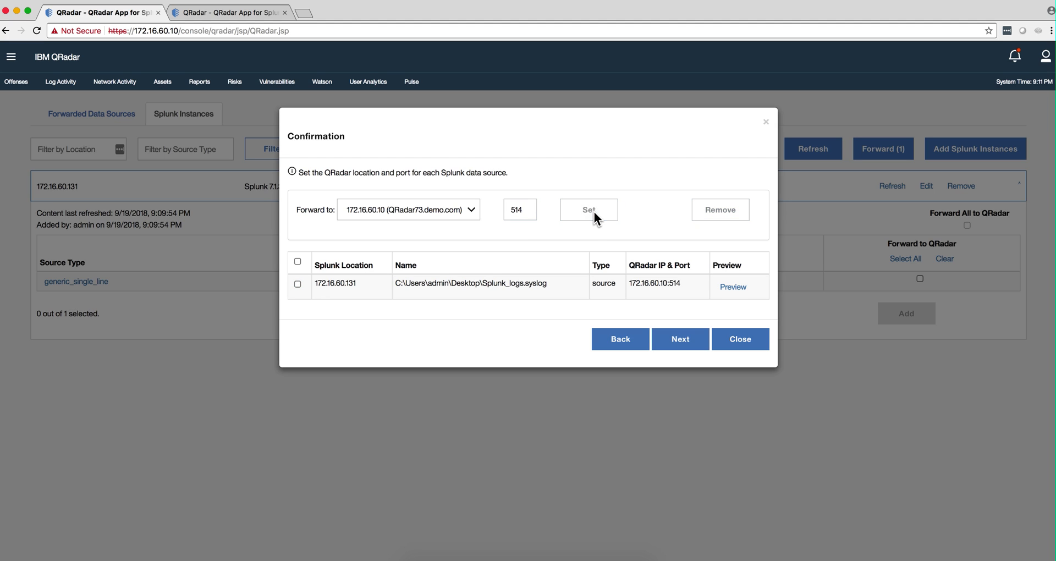
{"action": "left_click", "coordinate": [681, 338]}
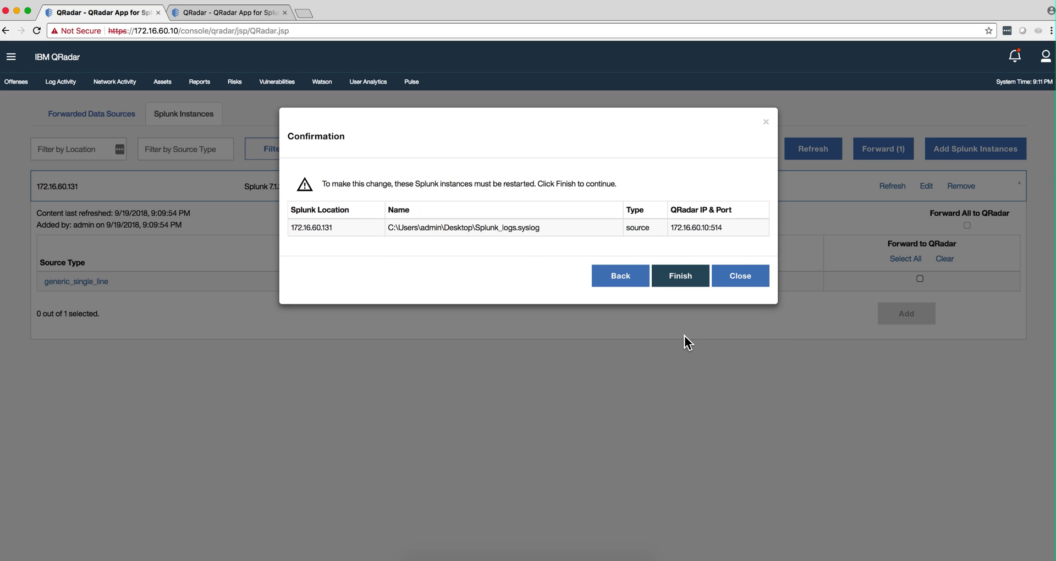
{"action": "left_click", "coordinate": [682, 279]}
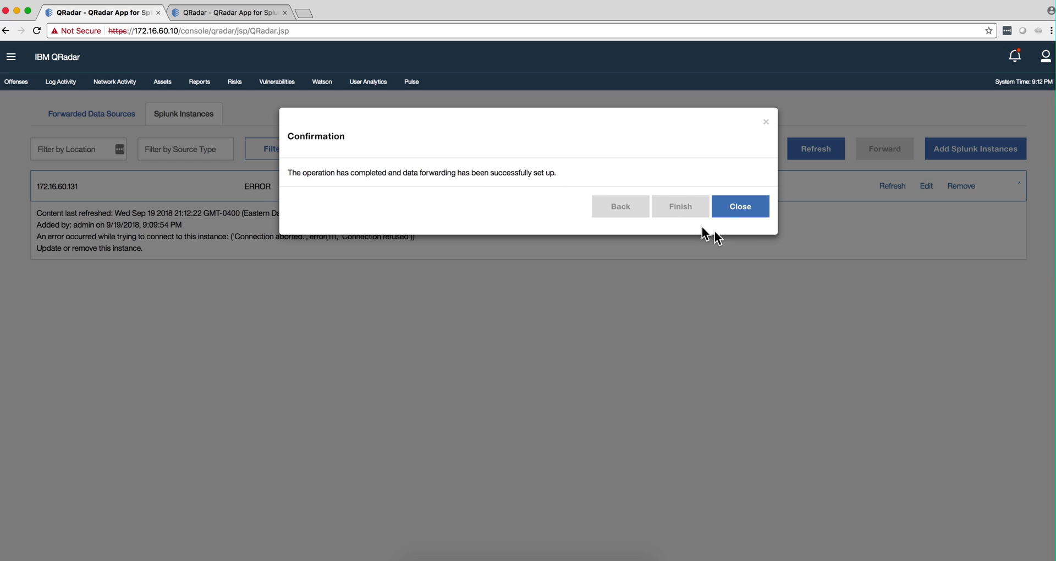
{"action": "left_click", "coordinate": [749, 218]}
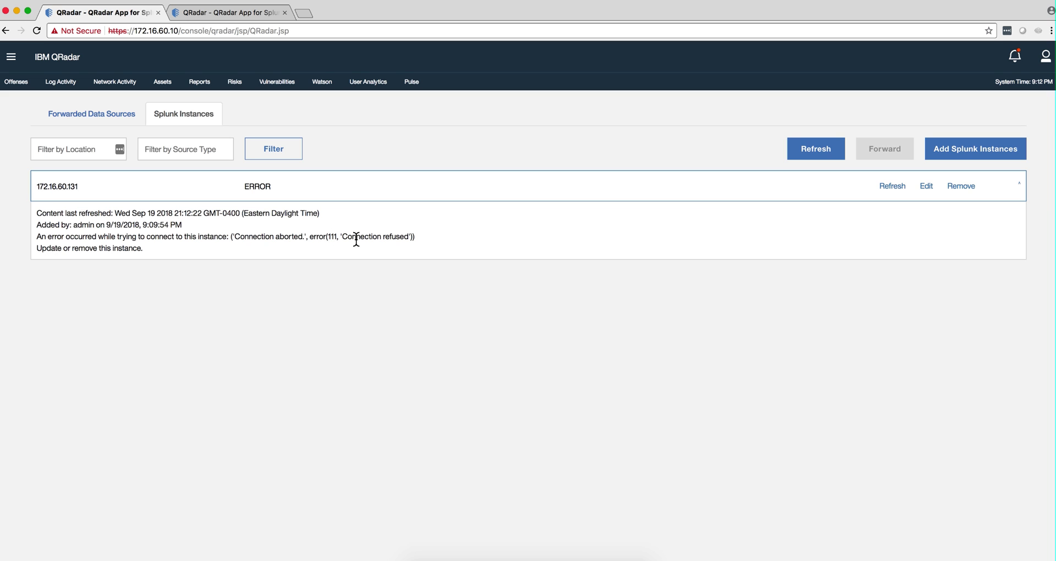
Refresh the 172.16.60.131 Splunk instance to restore its connection and source types
{"action": "left_click", "coordinate": [894, 188]}
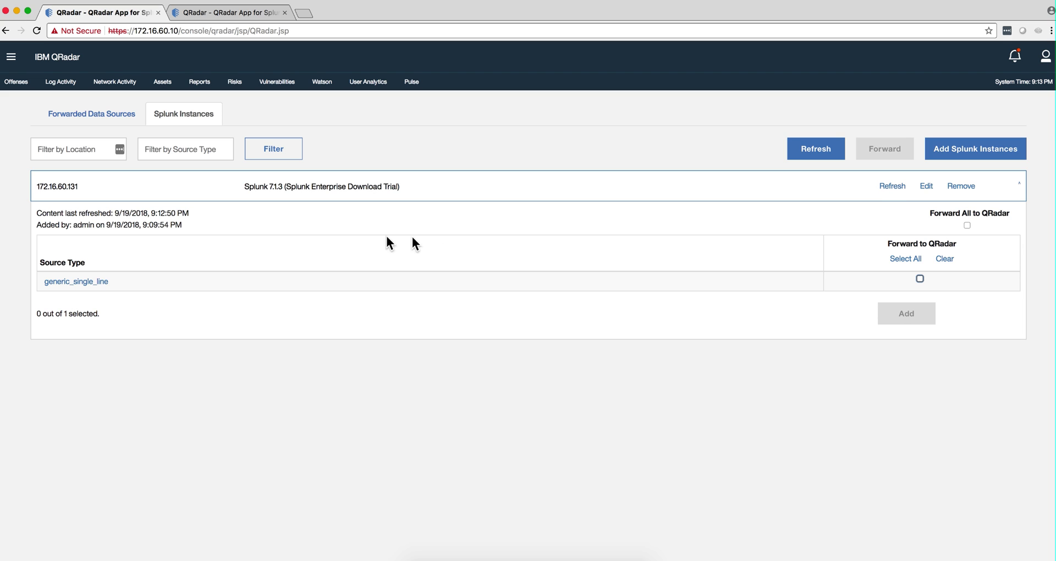
Queue the generic_single_line source type for forwarding and agree to the heavy-forwarder prompt
{"action": "left_click", "coordinate": [920, 278]}
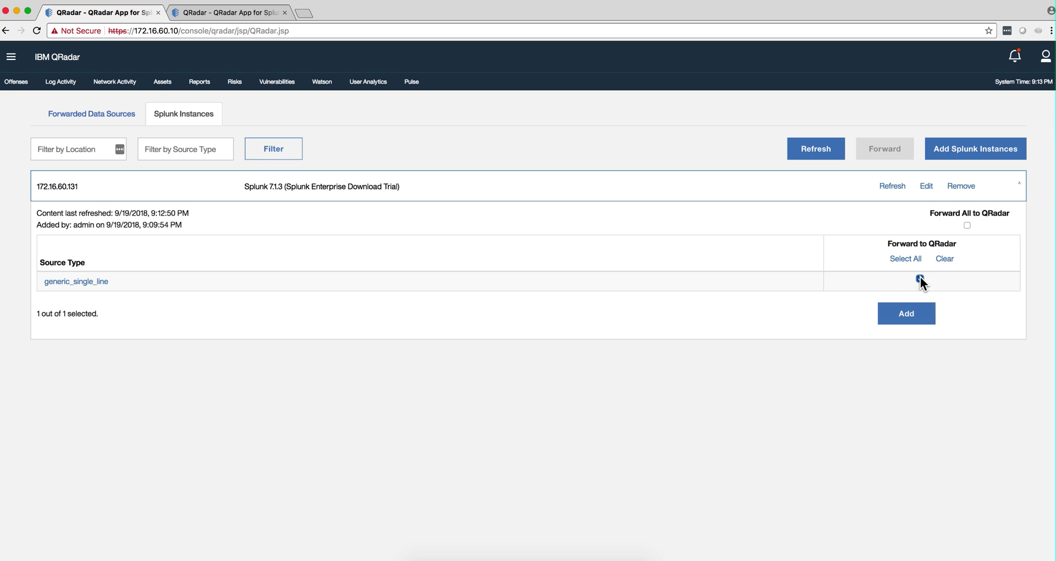
{"action": "left_click", "coordinate": [909, 317]}
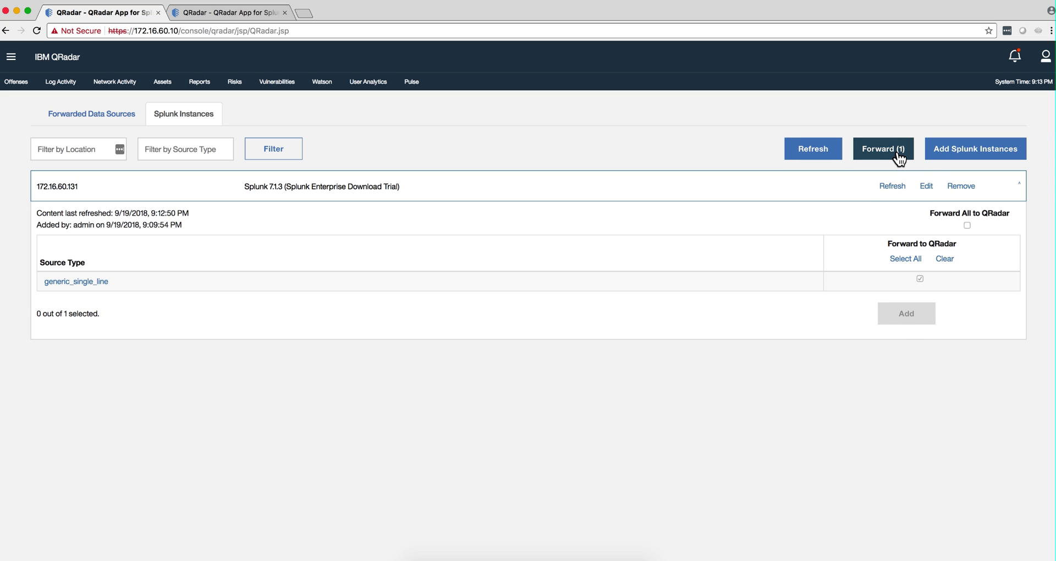
{"action": "left_click", "coordinate": [898, 153]}
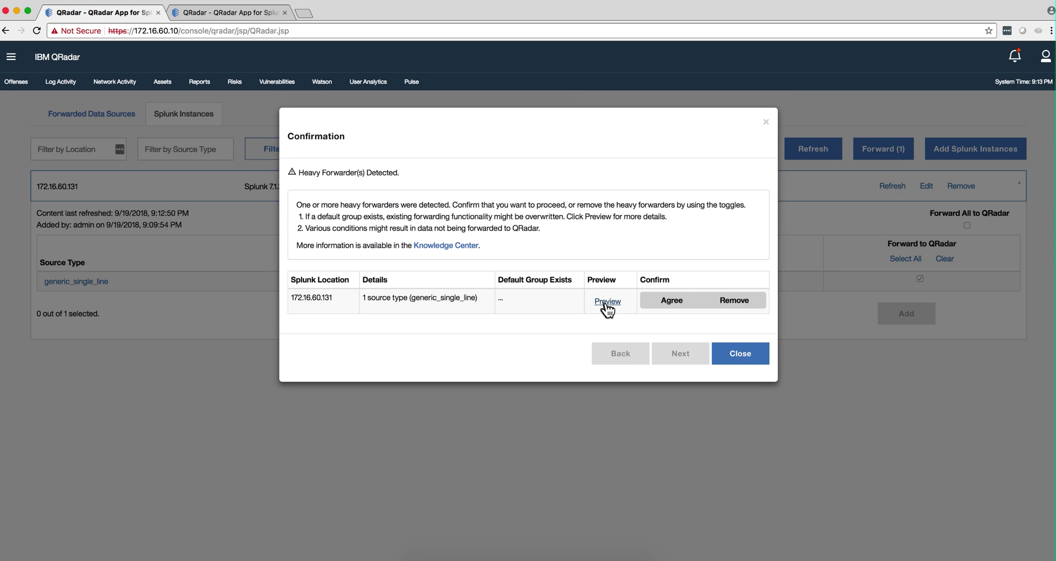
{"action": "left_click", "coordinate": [669, 301]}
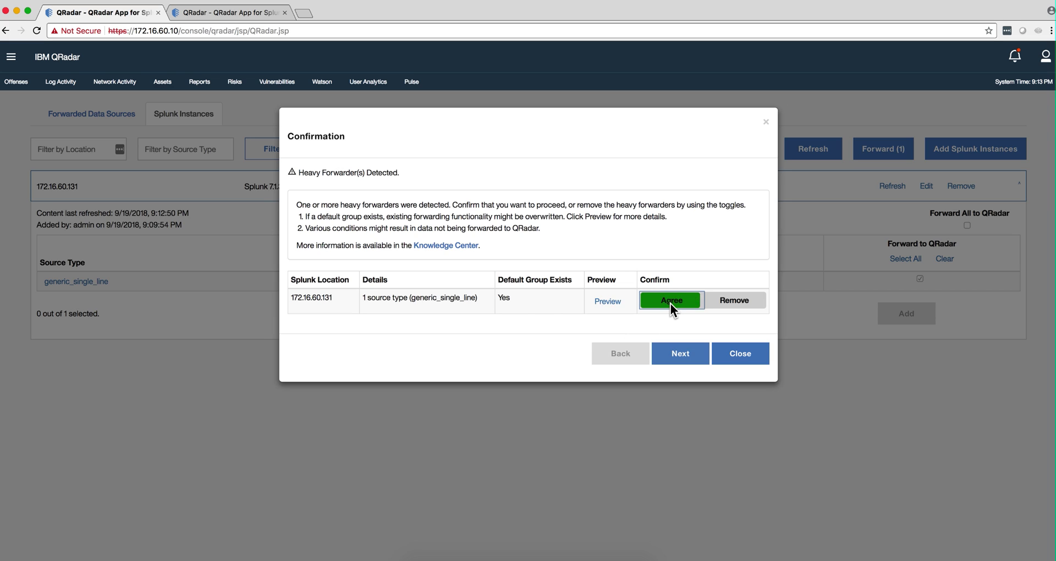
{"action": "left_click", "coordinate": [679, 357]}
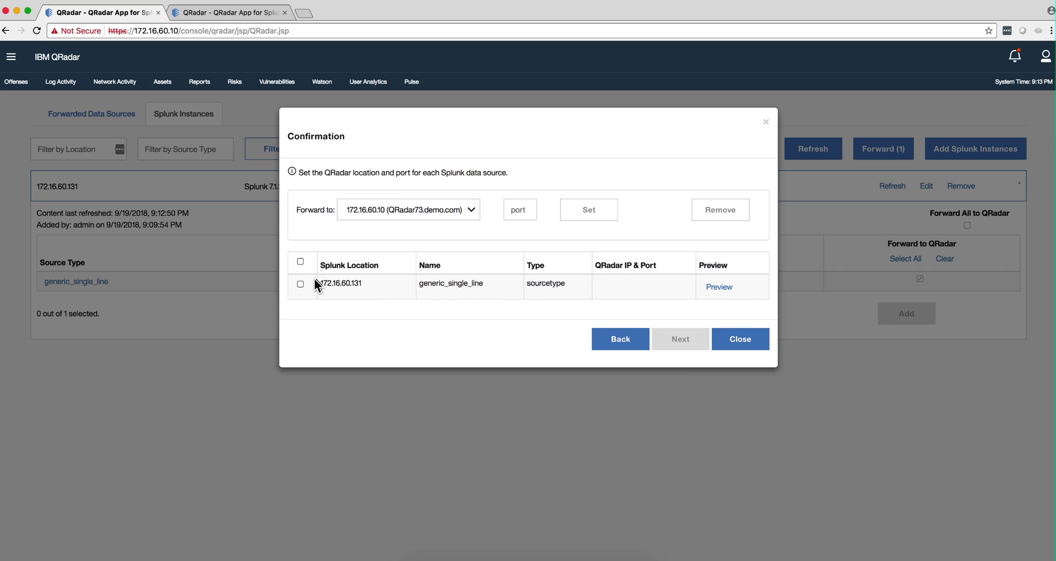
Assign port 514 to the generic_single_line row and finish the forwarding setup
{"action": "left_click", "coordinate": [300, 284]}
{"action": "left_click", "coordinate": [512, 211]}
{"action": "type", "text": "514"}
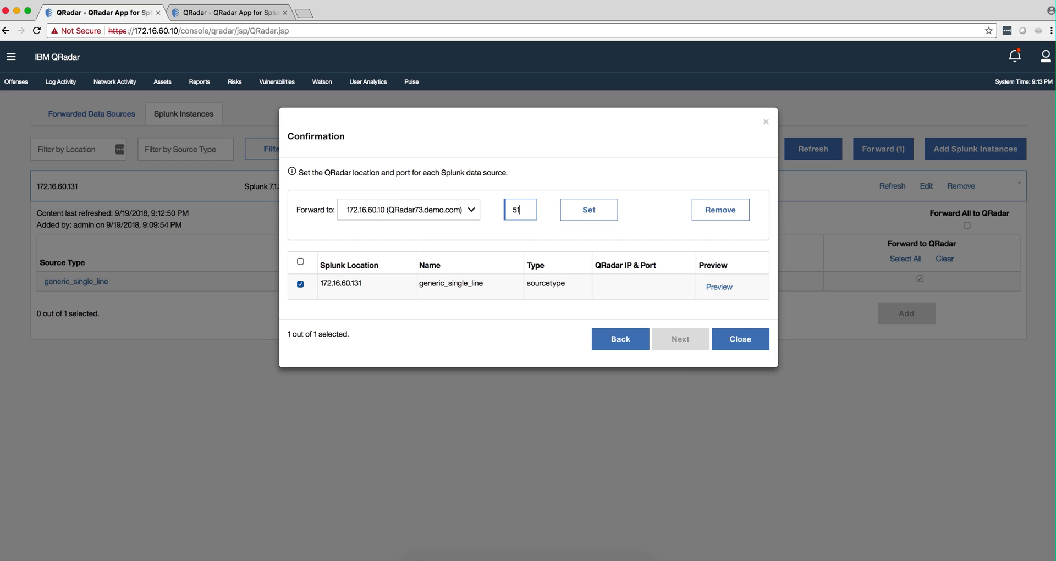
{"action": "left_click", "coordinate": [586, 214]}
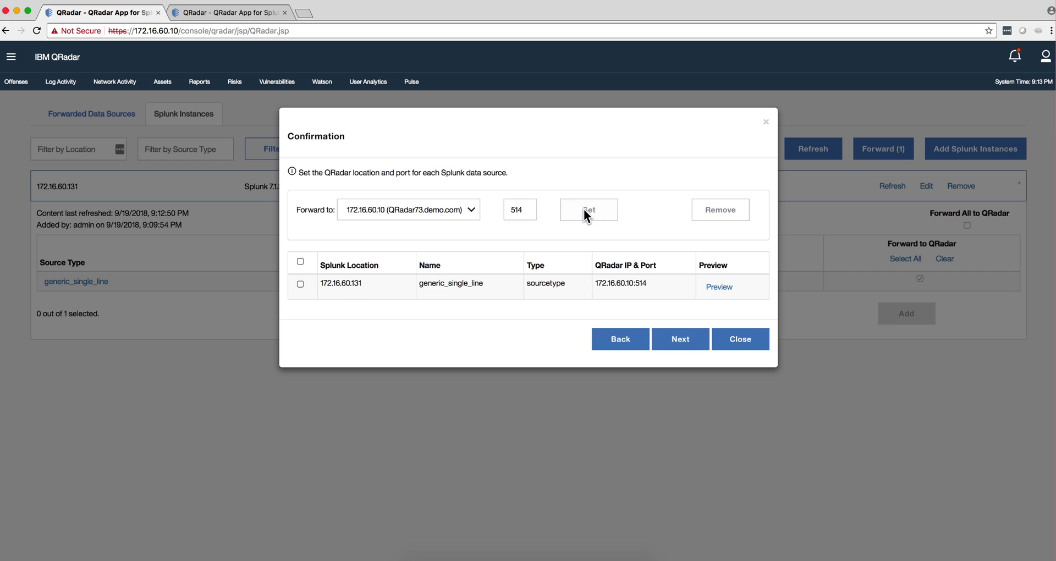
{"action": "left_click", "coordinate": [683, 341]}
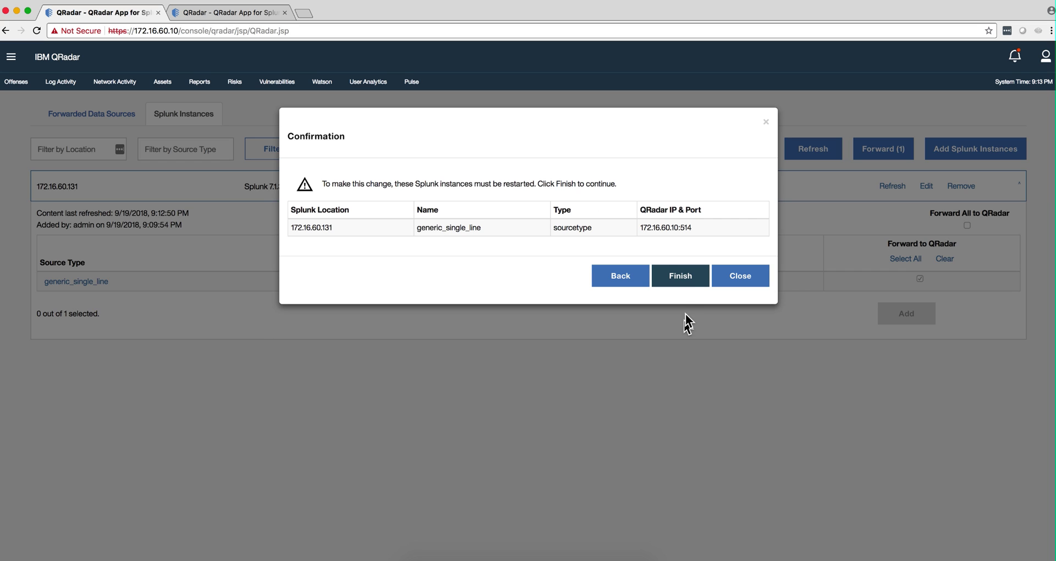
{"action": "left_click", "coordinate": [685, 274]}
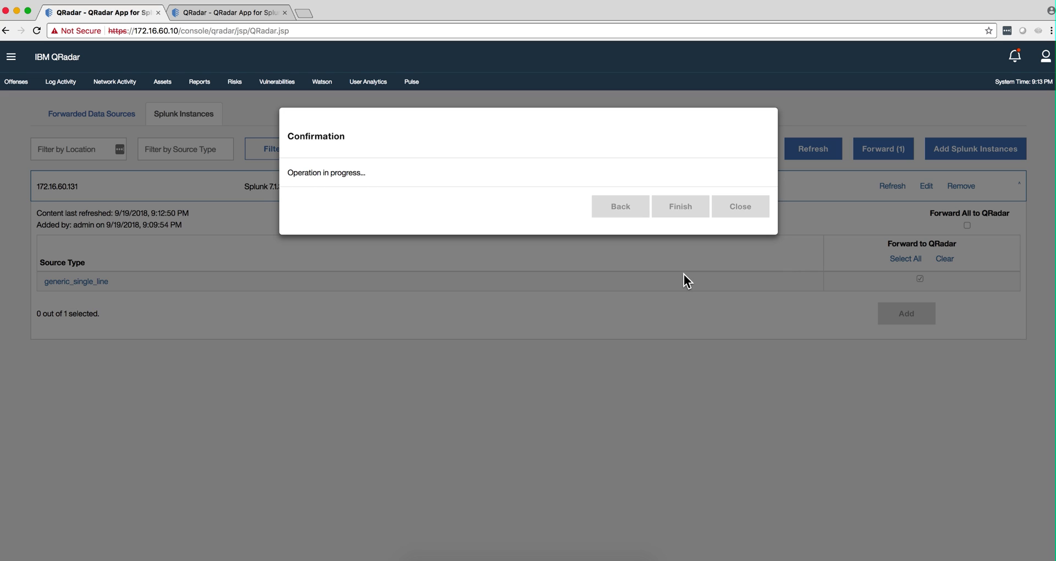
{"action": "left_click", "coordinate": [738, 206]}
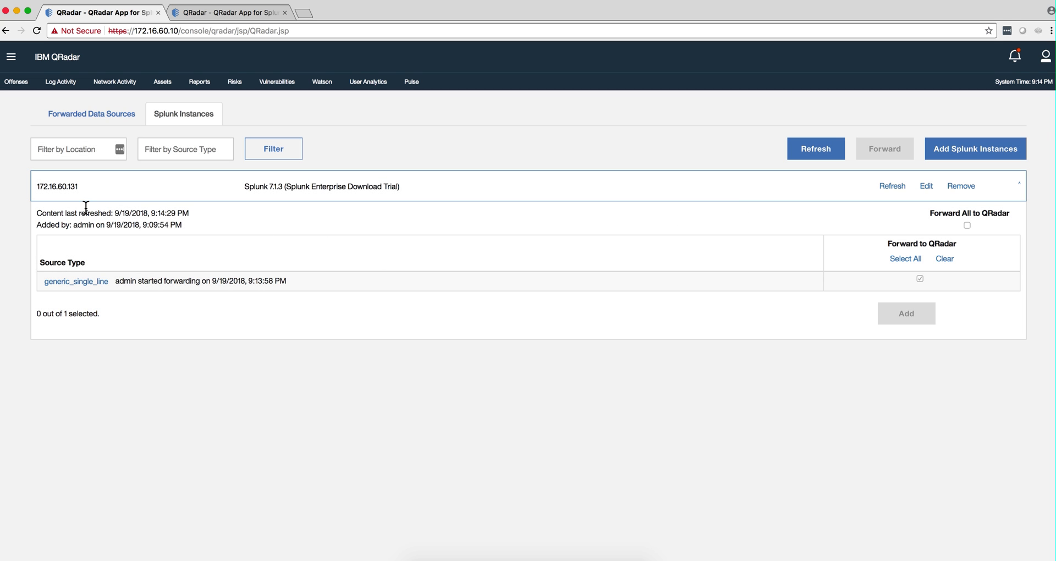
Check both sources under Forwarded Data Sources, then switch to Log Activity
{"action": "left_click", "coordinate": [116, 116]}
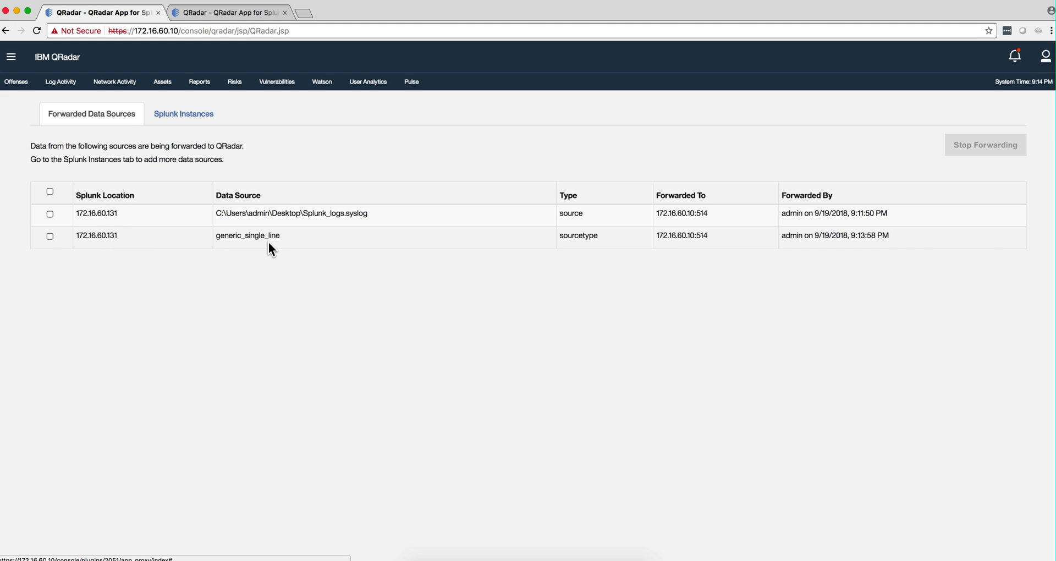
{"action": "left_click", "coordinate": [17, 83]}
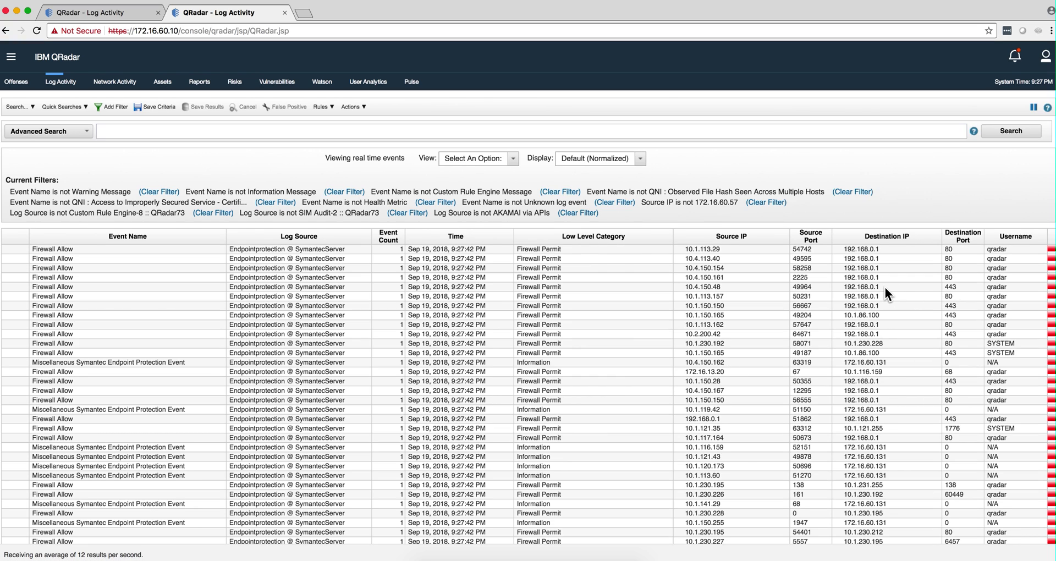
Pause the real-time event stream and page through the events from page 2 to page 10
{"action": "left_click", "coordinate": [1034, 109]}
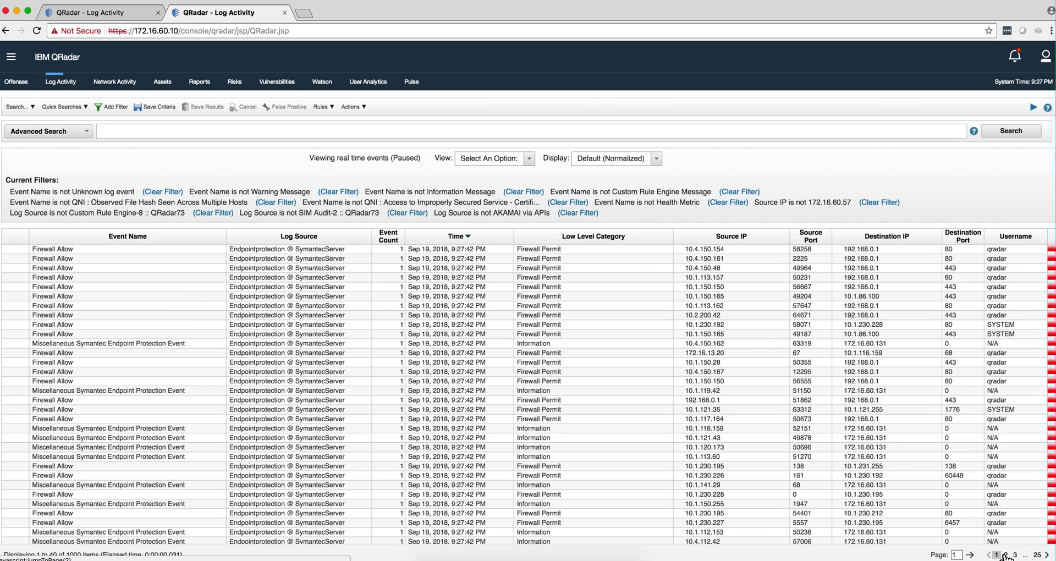
{"action": "left_click", "coordinate": [1005, 555]}
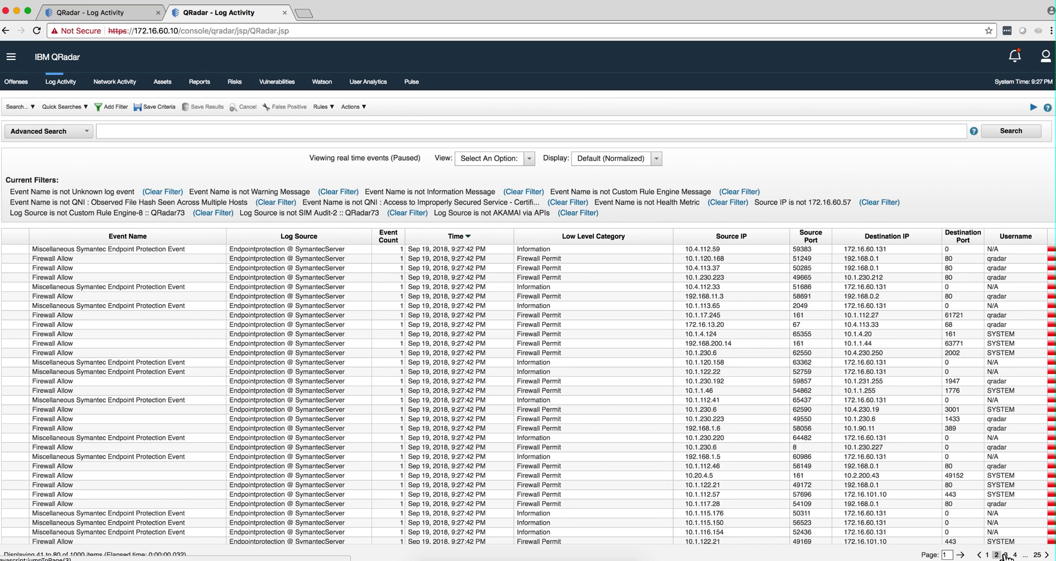
{"action": "left_click", "coordinate": [1006, 554]}
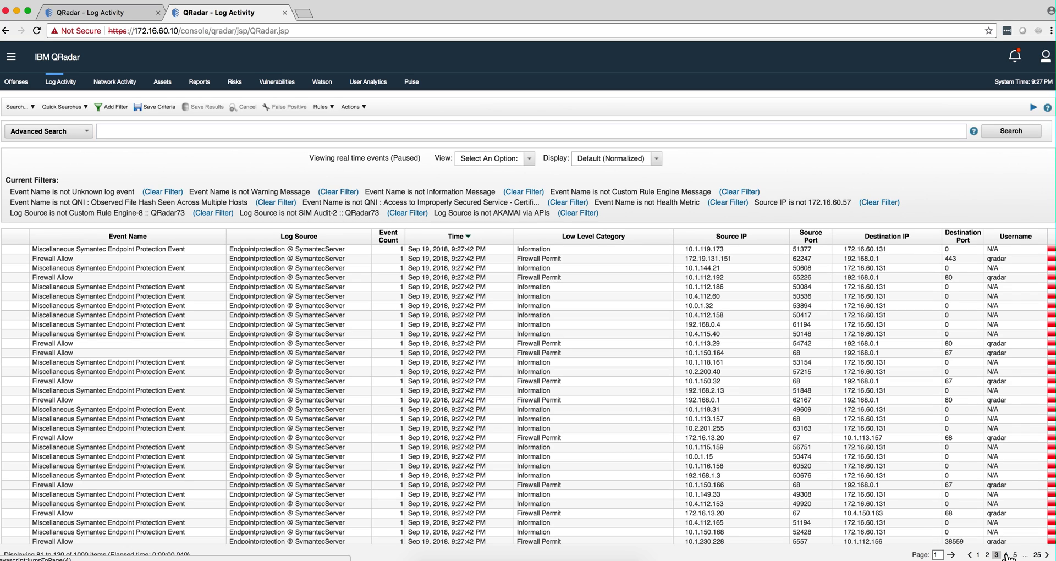
{"action": "left_click", "coordinate": [1005, 555]}
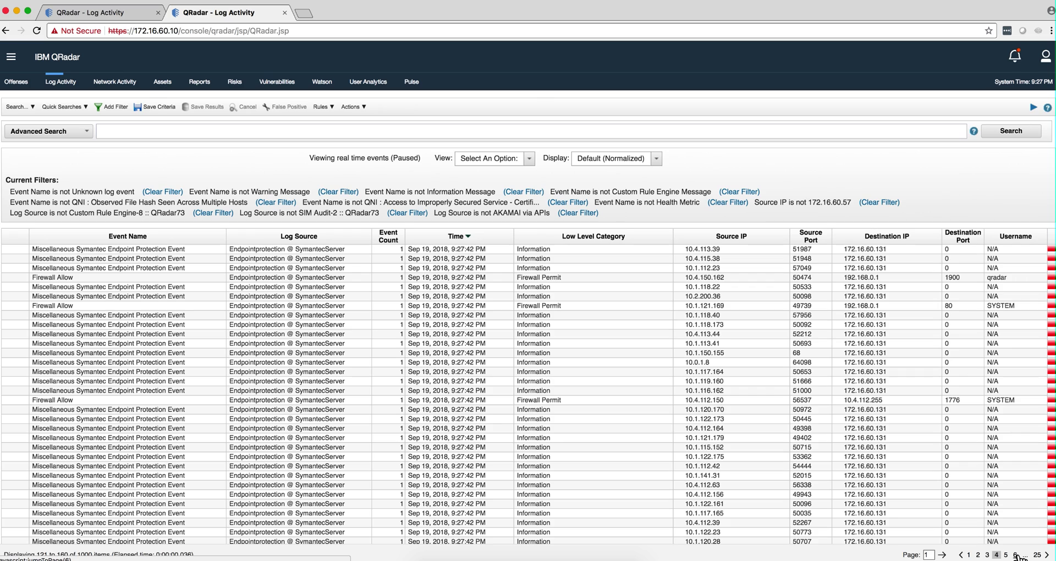
{"action": "left_click", "coordinate": [1006, 555]}
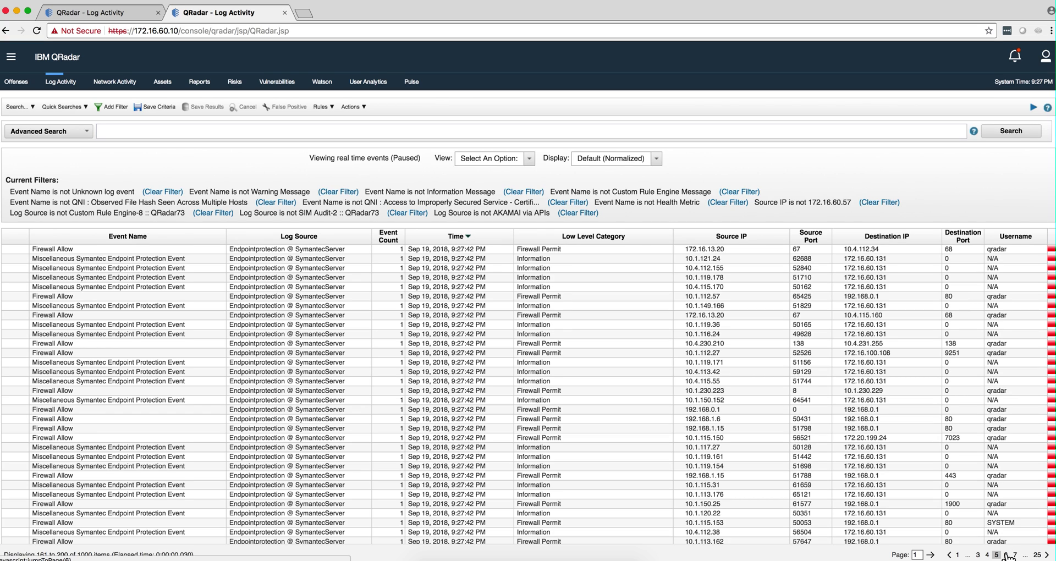
{"action": "left_click", "coordinate": [1006, 555]}
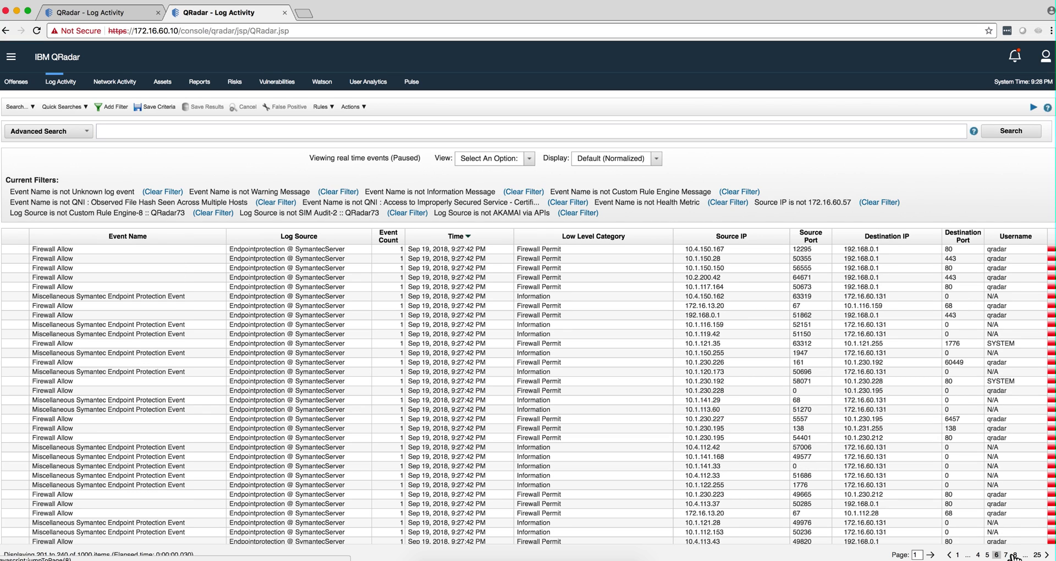
{"action": "left_click", "coordinate": [1006, 555]}
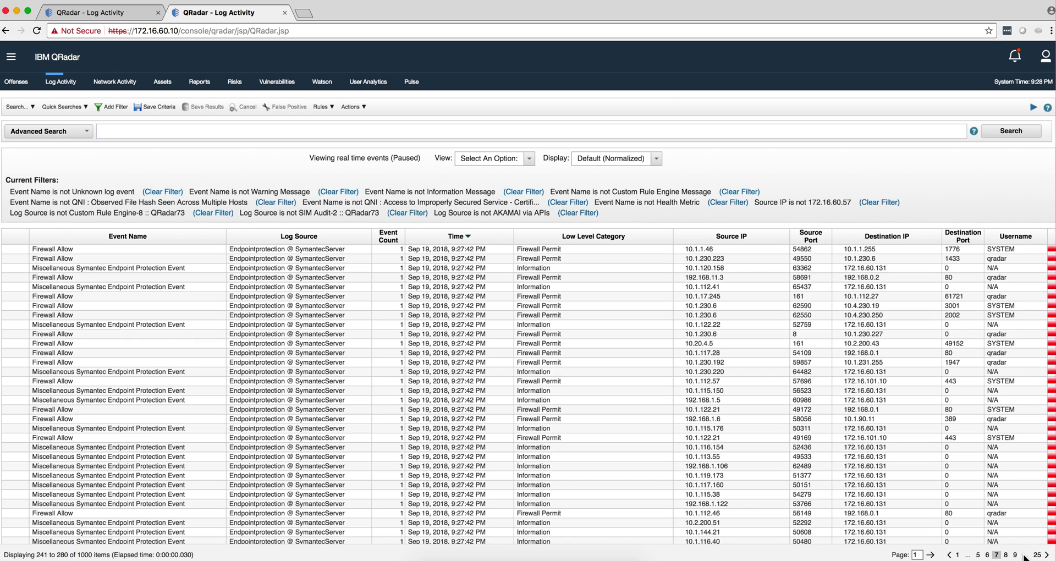
{"action": "left_click", "coordinate": [1005, 555]}
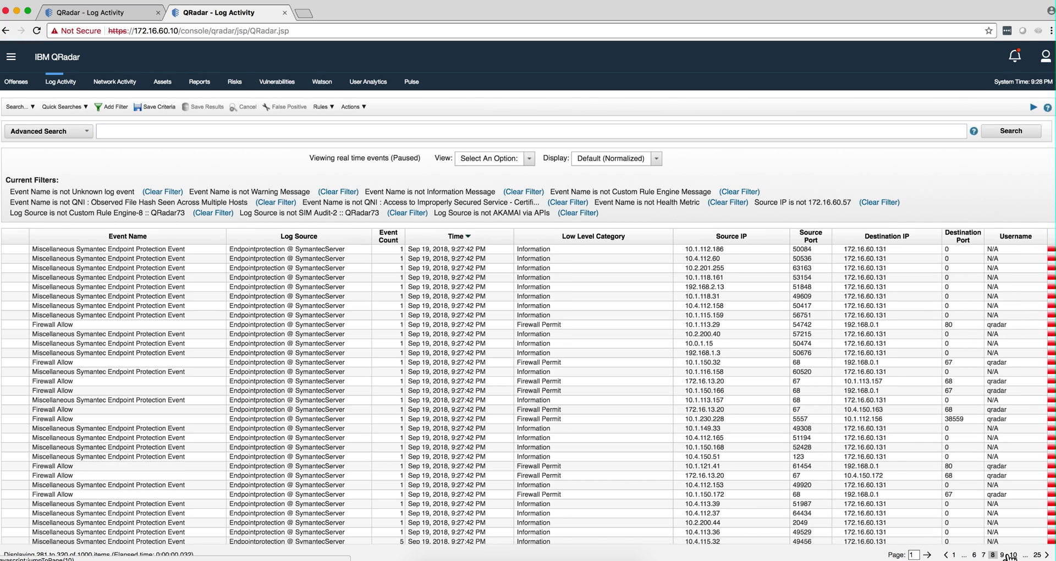
{"action": "left_click", "coordinate": [1014, 556]}
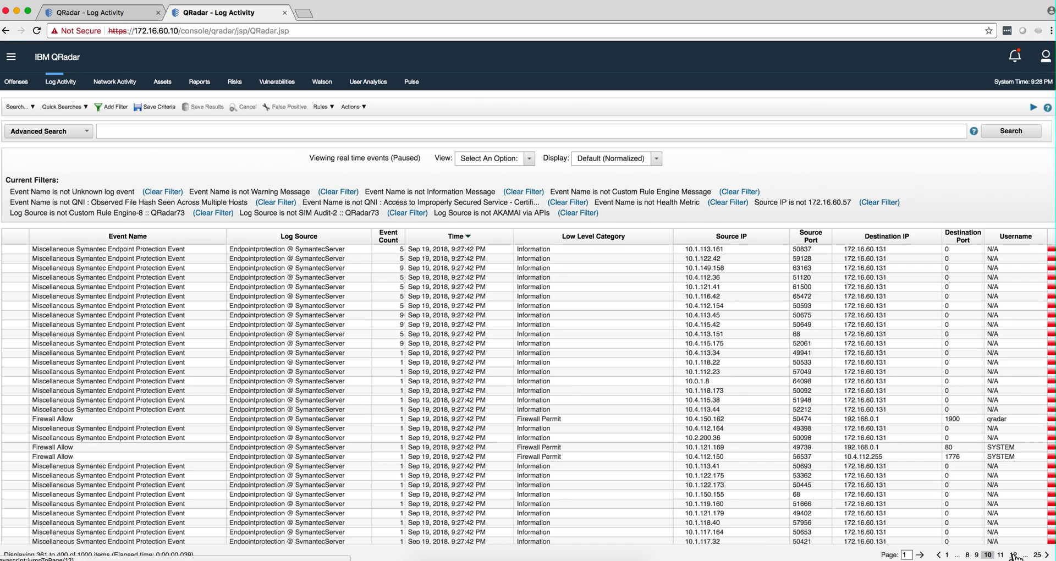